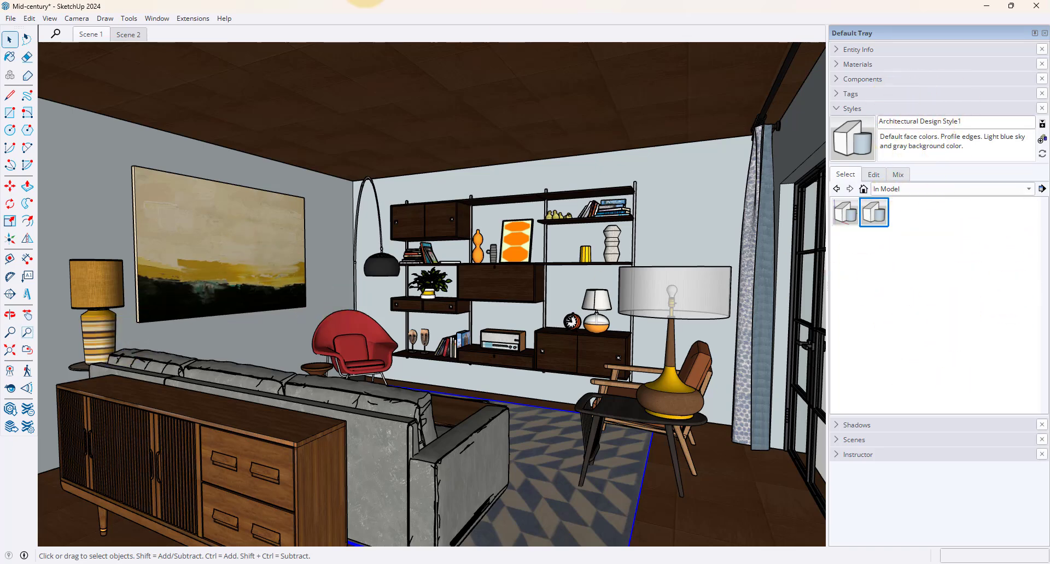
{"action": "left_click", "coordinate": [154, 19]}
{"action": "mouse_move", "coordinate": [181, 32]}
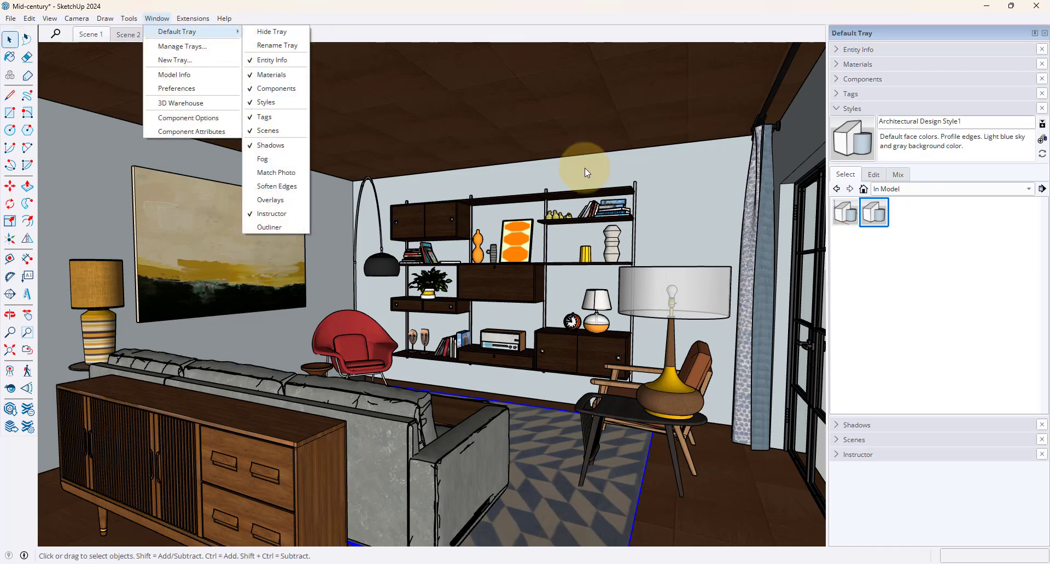
{"action": "left_click", "coordinate": [954, 261]}
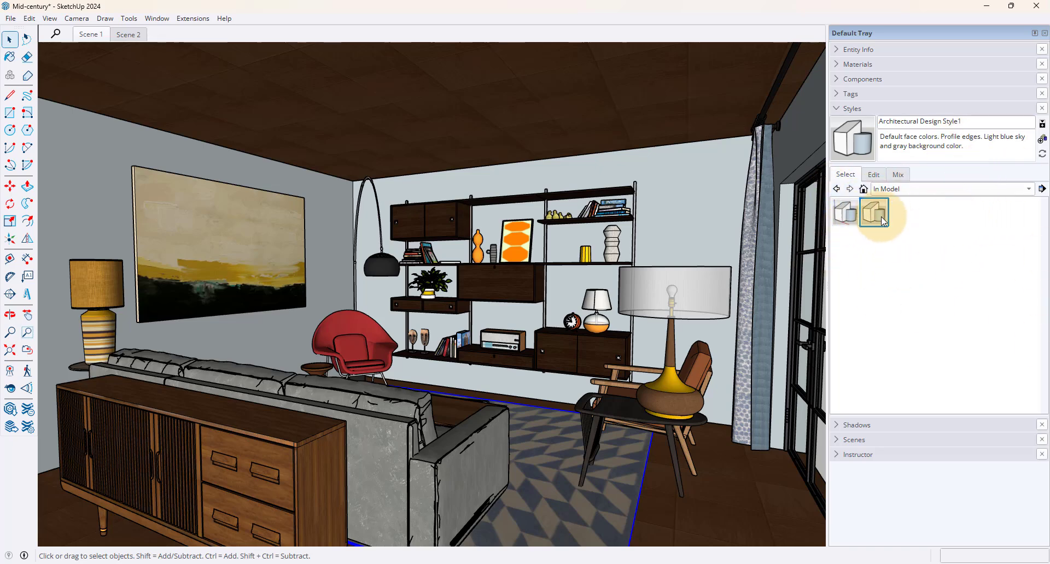
Try the Cross Stitch style from the Sketchy Edges collection, and return to the styles used in the model
{"action": "left_click", "coordinate": [923, 189]}
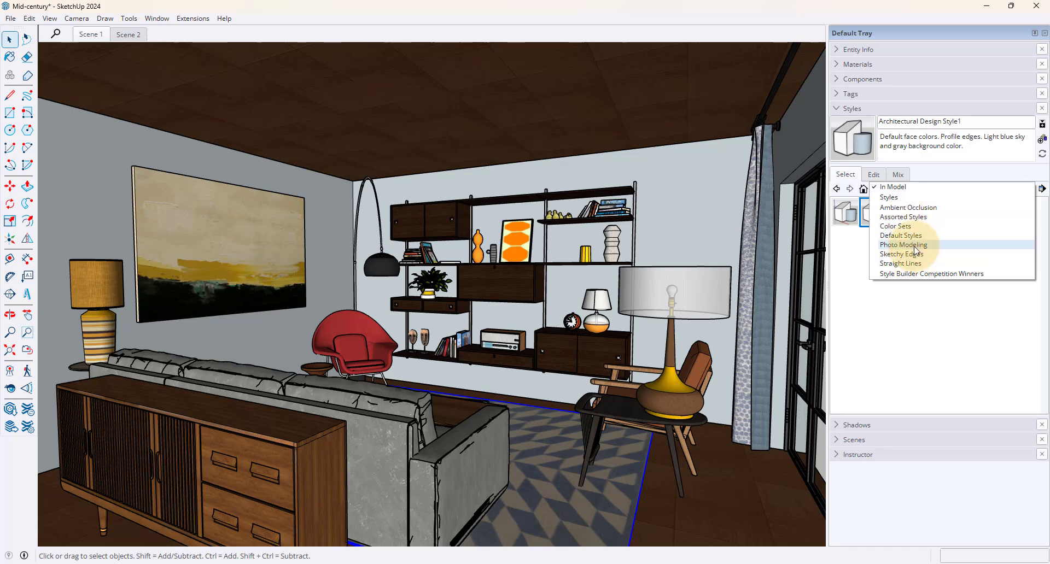
{"action": "left_click", "coordinate": [929, 255]}
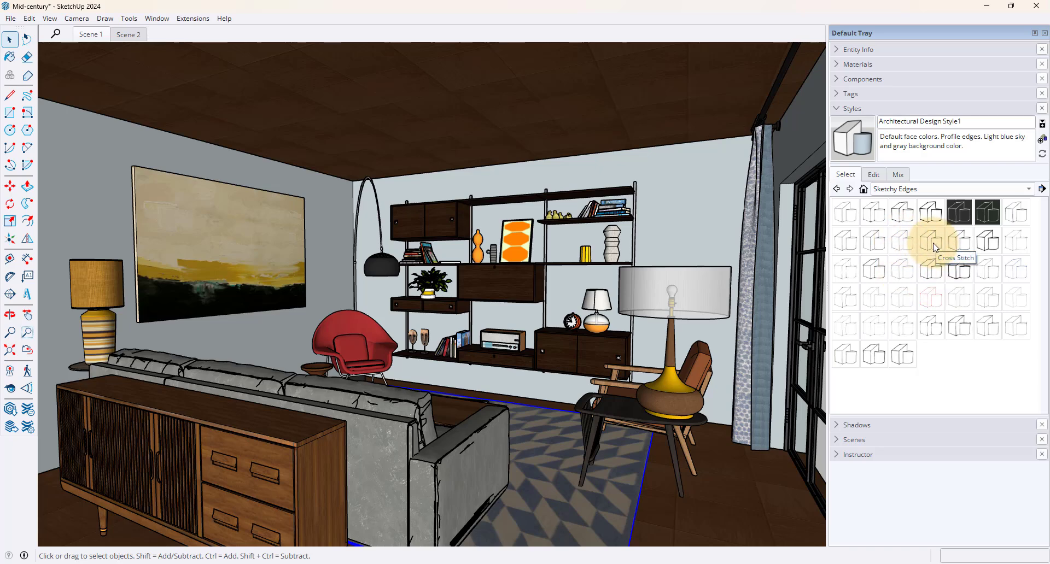
{"action": "left_click", "coordinate": [932, 245]}
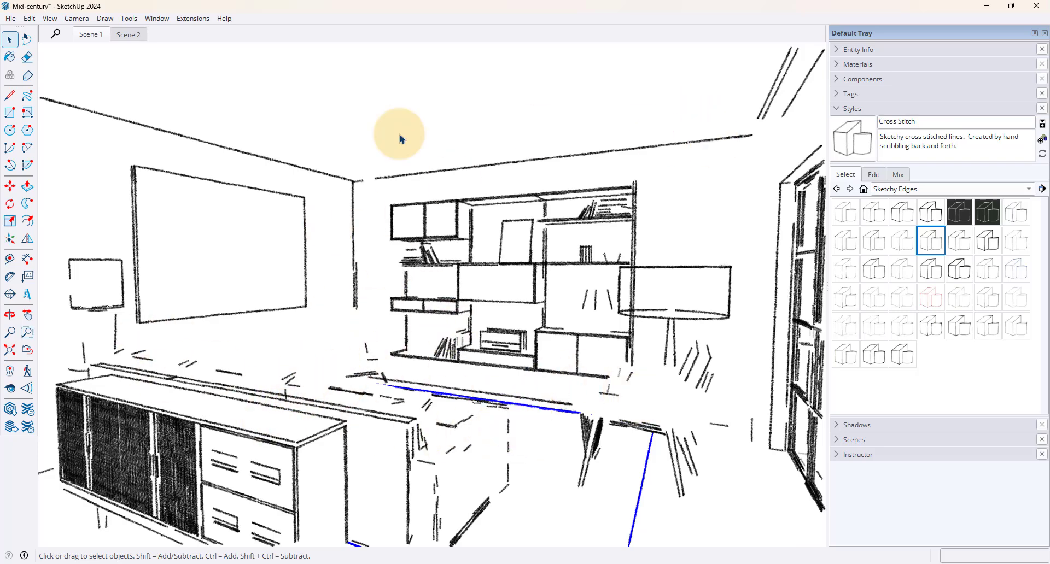
{"action": "left_click", "coordinate": [951, 189]}
{"action": "left_click", "coordinate": [918, 120]}
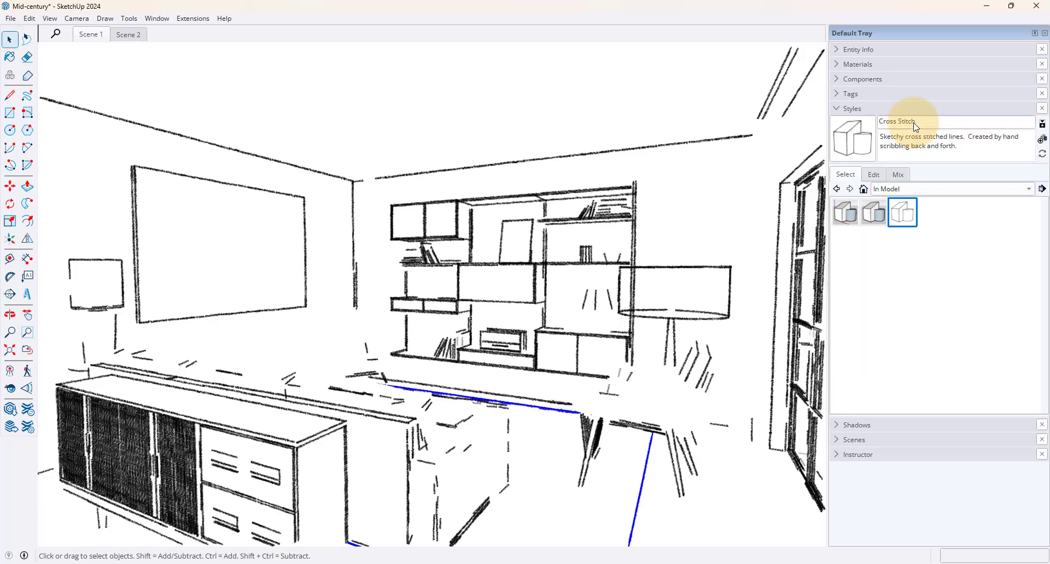
Apply Architectural Design Style from the model's styles, create a new style from it and name it "AN Better Materials Style"
{"action": "left_click", "coordinate": [844, 213]}
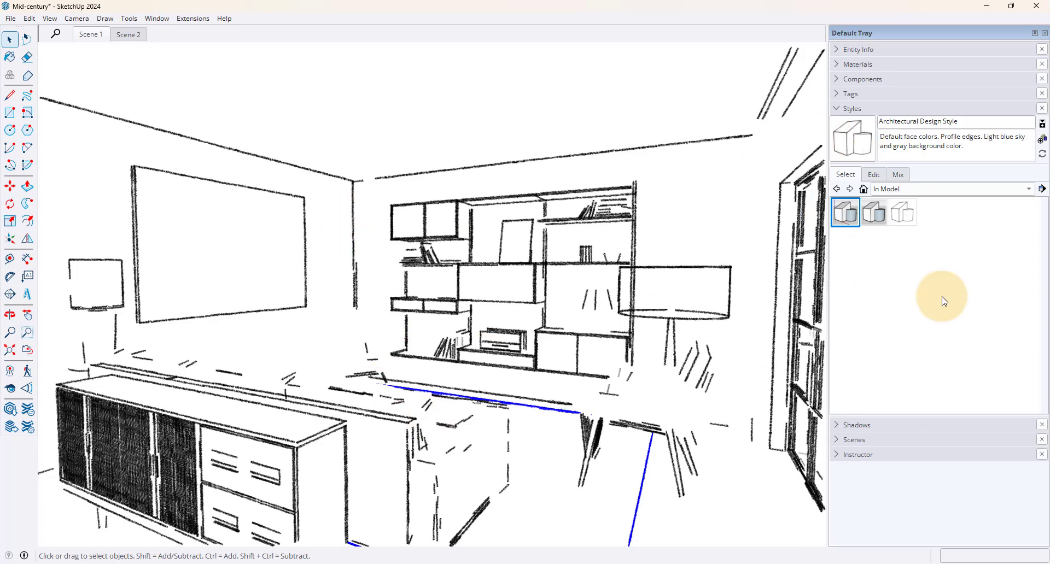
{"action": "left_click", "coordinate": [848, 226]}
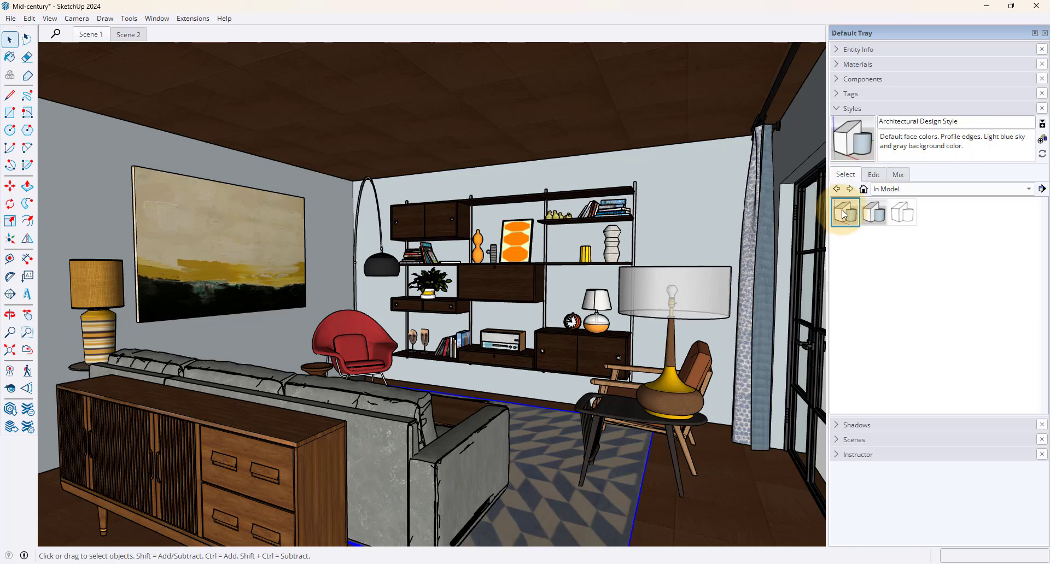
{"action": "left_click", "coordinate": [1042, 141]}
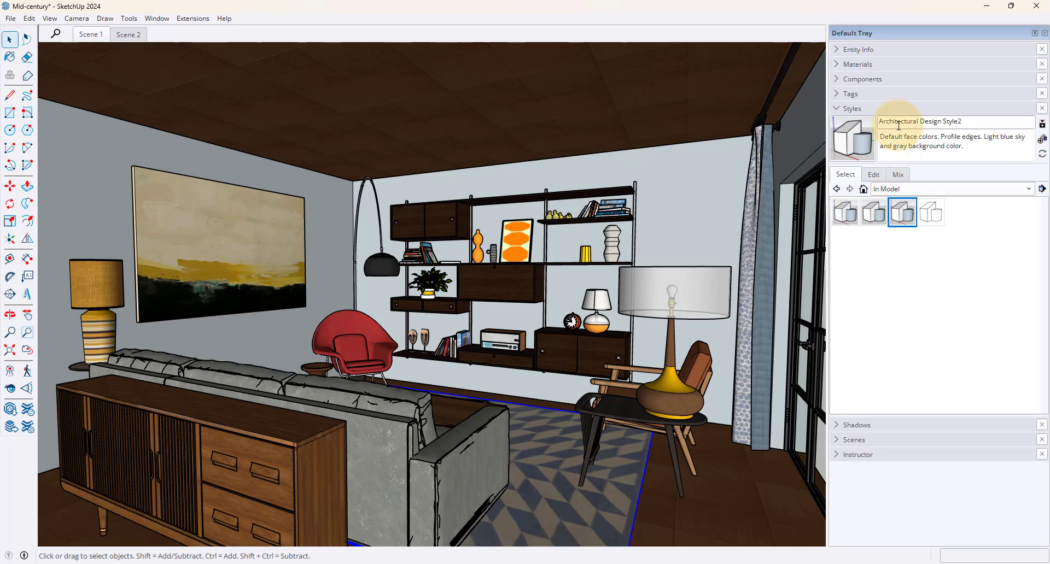
{"action": "left_click_drag", "start_coordinate": [977, 124], "coordinate": [877, 122]}
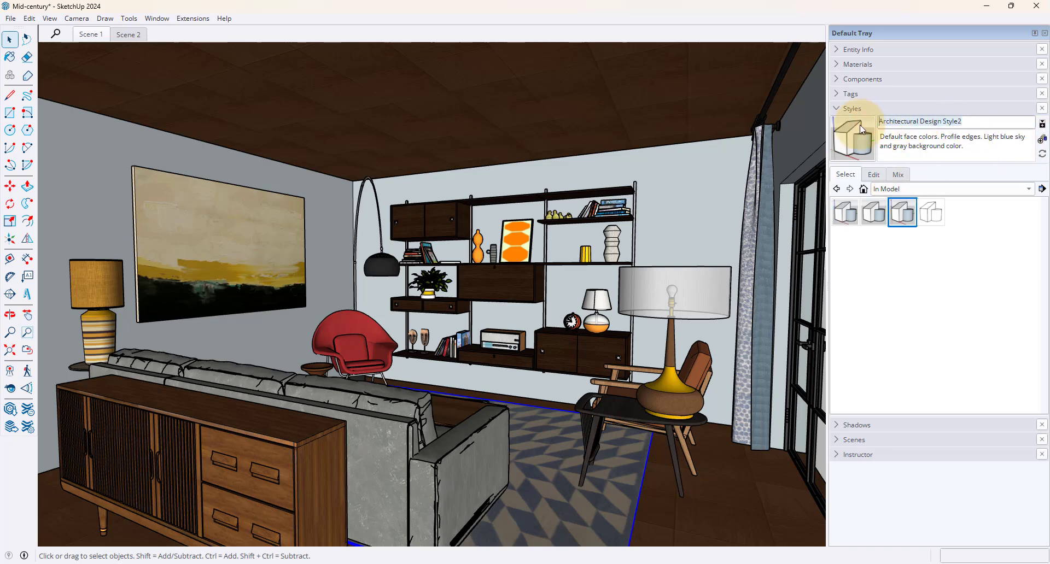
{"action": "type", "text": "AN"}
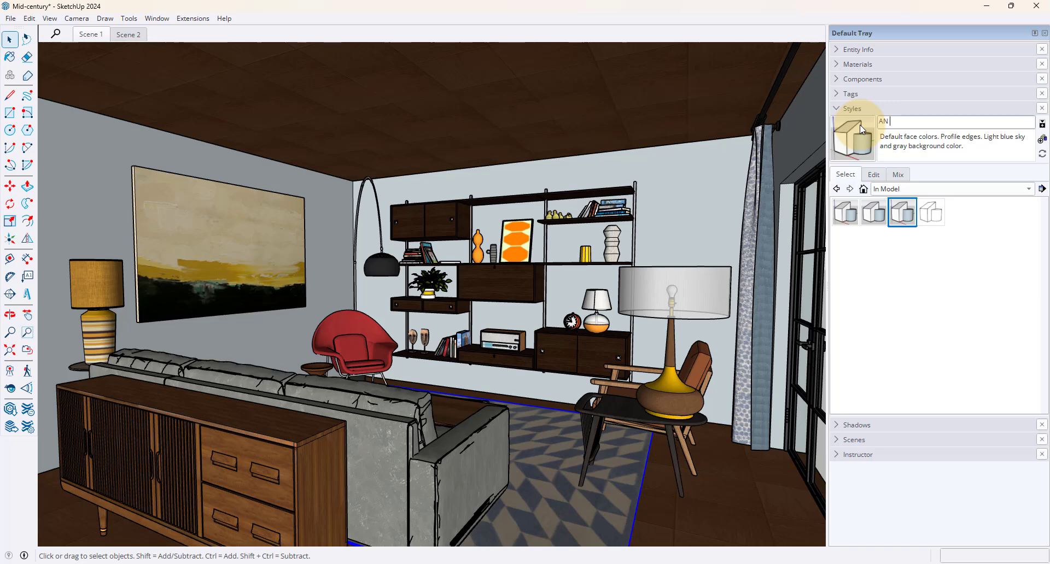
{"action": "type", "text": " Better Materials Style"}
Review the new style's edge, face, background, watermark and modeling settings
{"action": "left_click", "coordinate": [874, 173]}
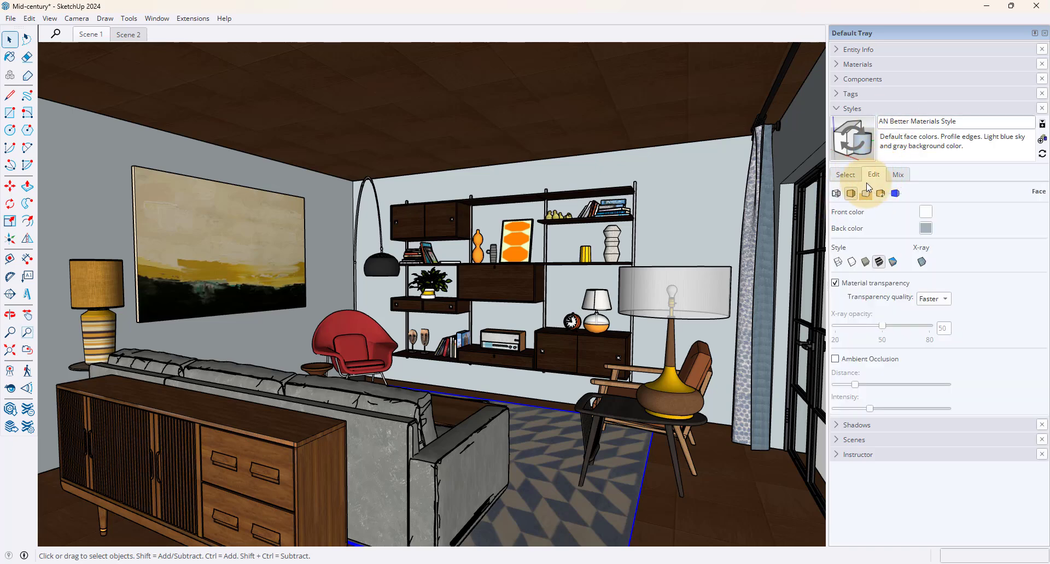
{"action": "left_click", "coordinate": [836, 194]}
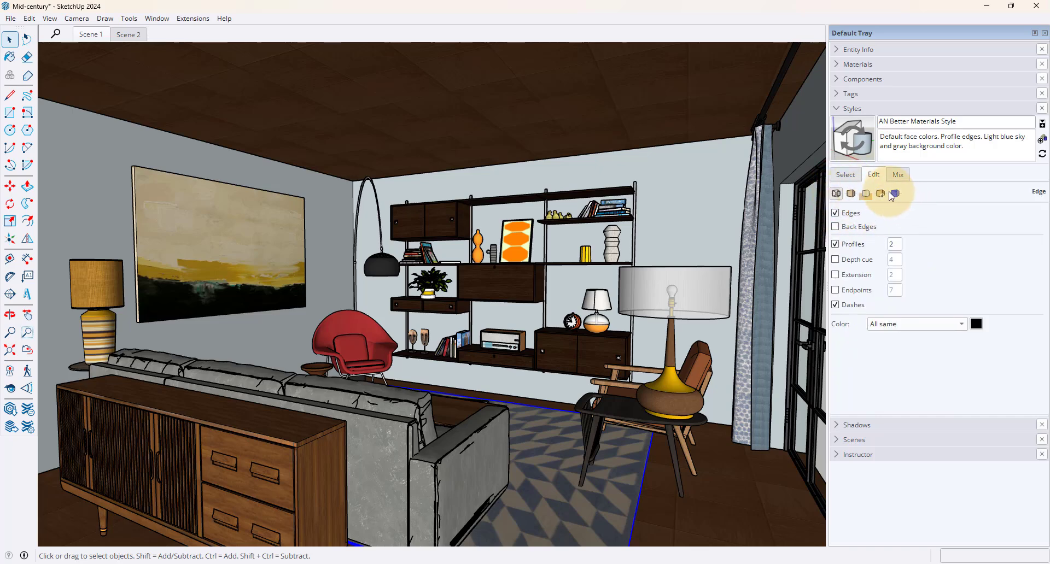
{"action": "left_click", "coordinate": [853, 193]}
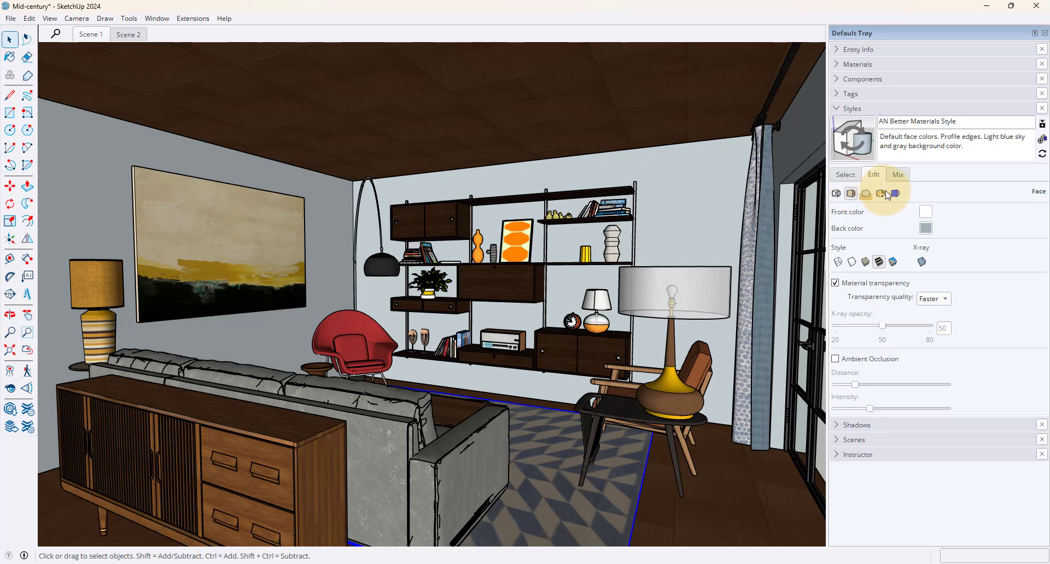
{"action": "left_click", "coordinate": [866, 195]}
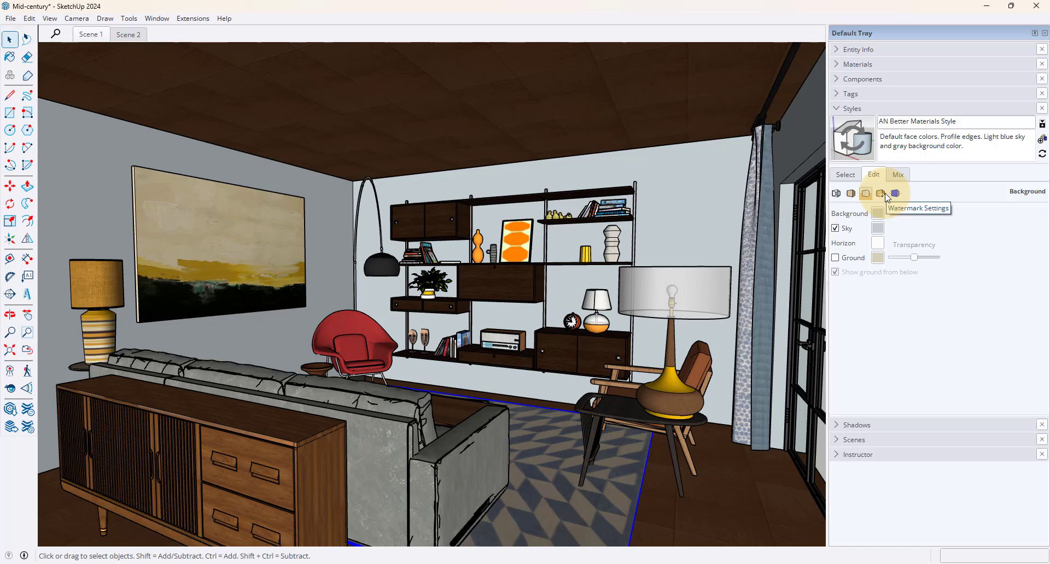
{"action": "left_click", "coordinate": [881, 193]}
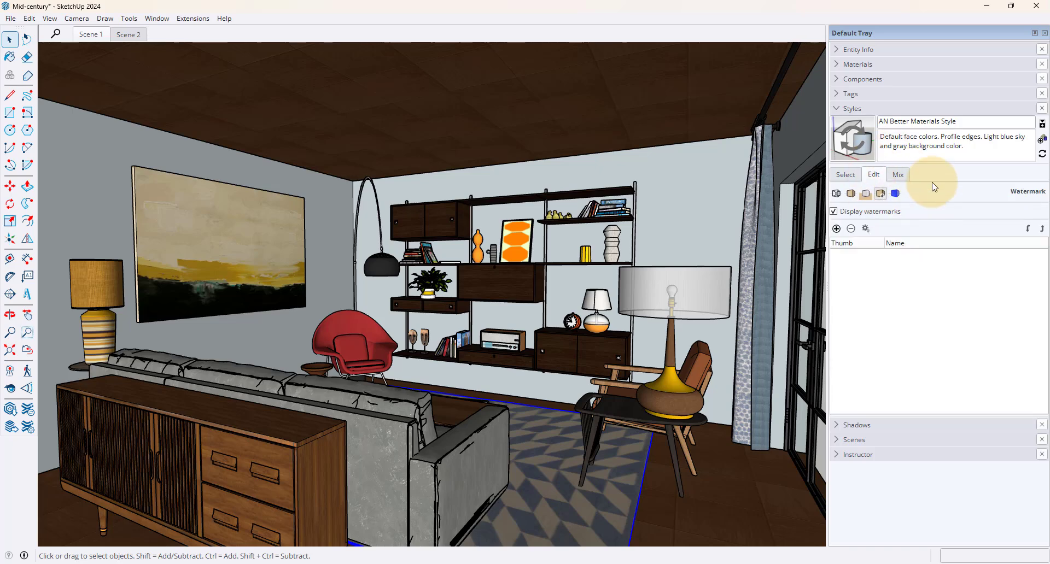
{"action": "left_click", "coordinate": [895, 192]}
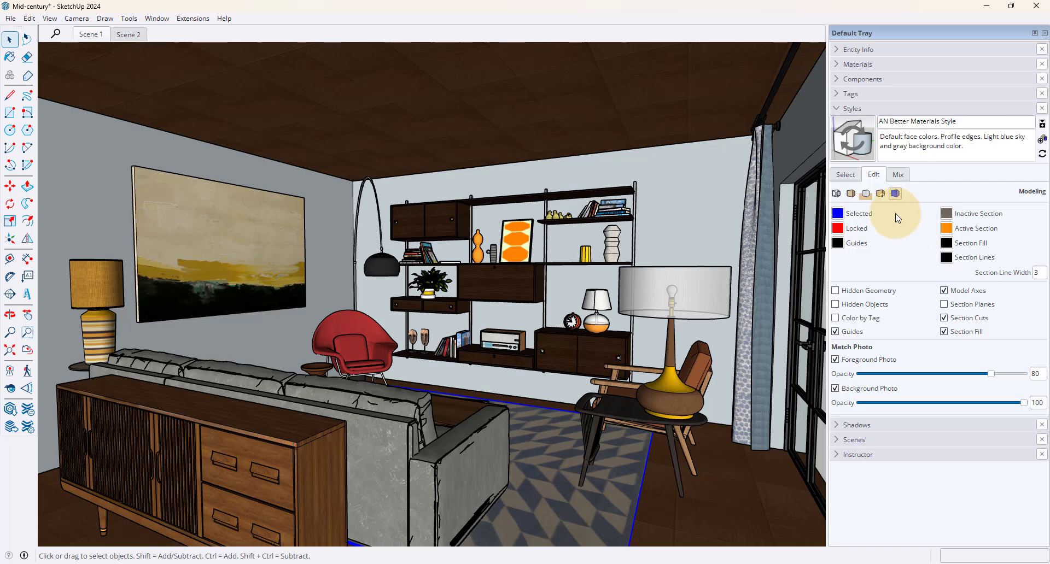
Turn off profiles in the style's edge settings, and toggle edges off and back on so they stay enabled
{"action": "left_click", "coordinate": [838, 193]}
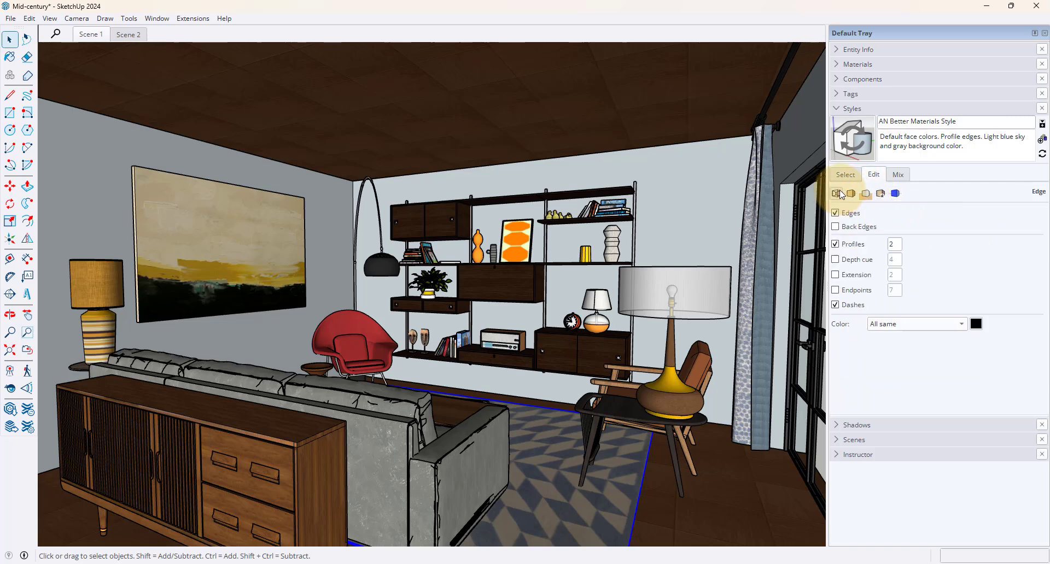
{"action": "left_click", "coordinate": [846, 244]}
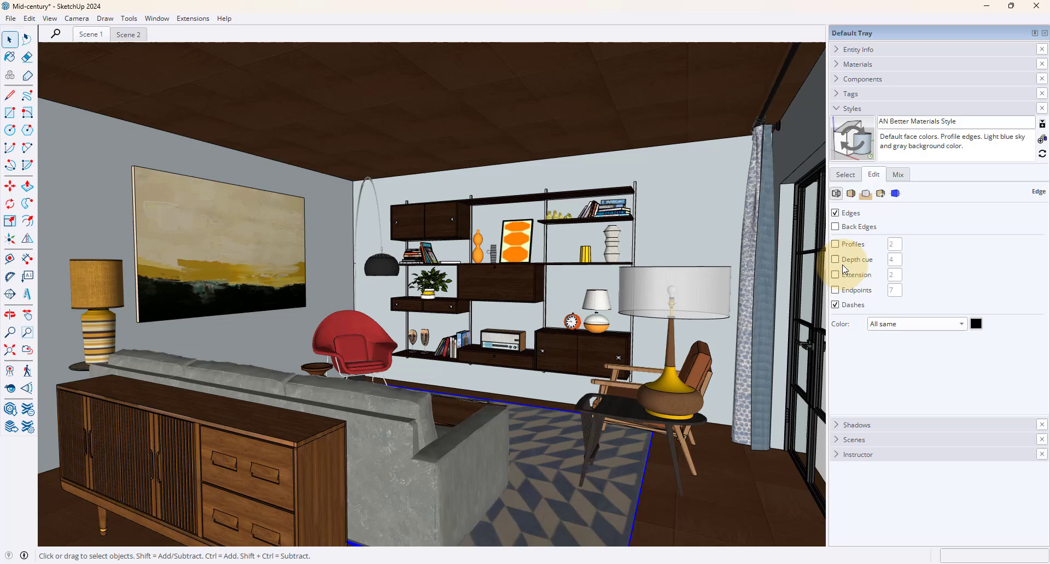
{"action": "left_click", "coordinate": [840, 218]}
{"action": "left_click", "coordinate": [841, 218]}
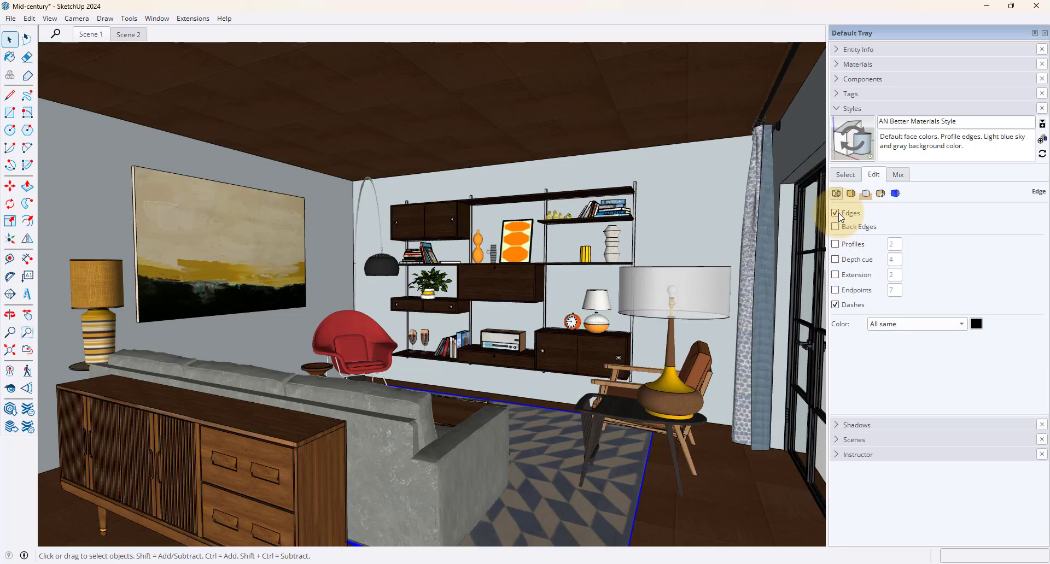
{"action": "left_click", "coordinate": [841, 217]}
{"action": "left_click", "coordinate": [839, 217]}
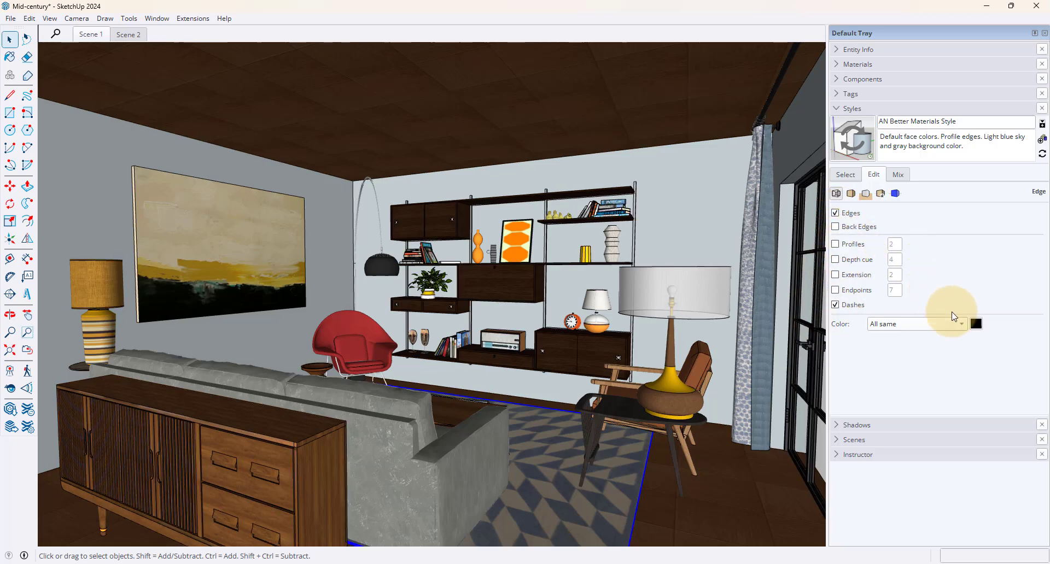
Set the style's edge color to RGB 10, 10, 10
{"action": "left_click", "coordinate": [976, 325]}
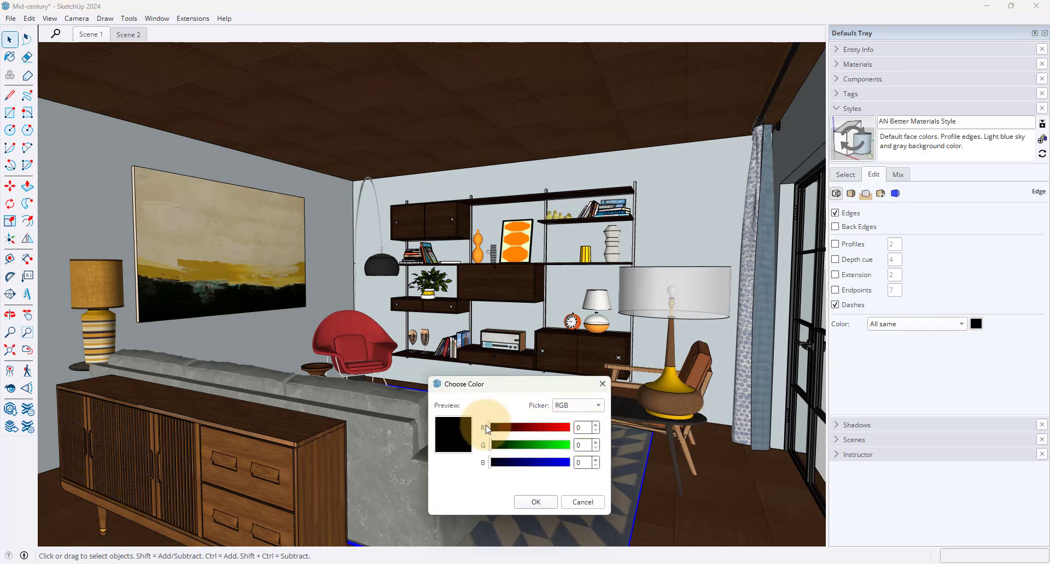
{"action": "type", "text": "10"}
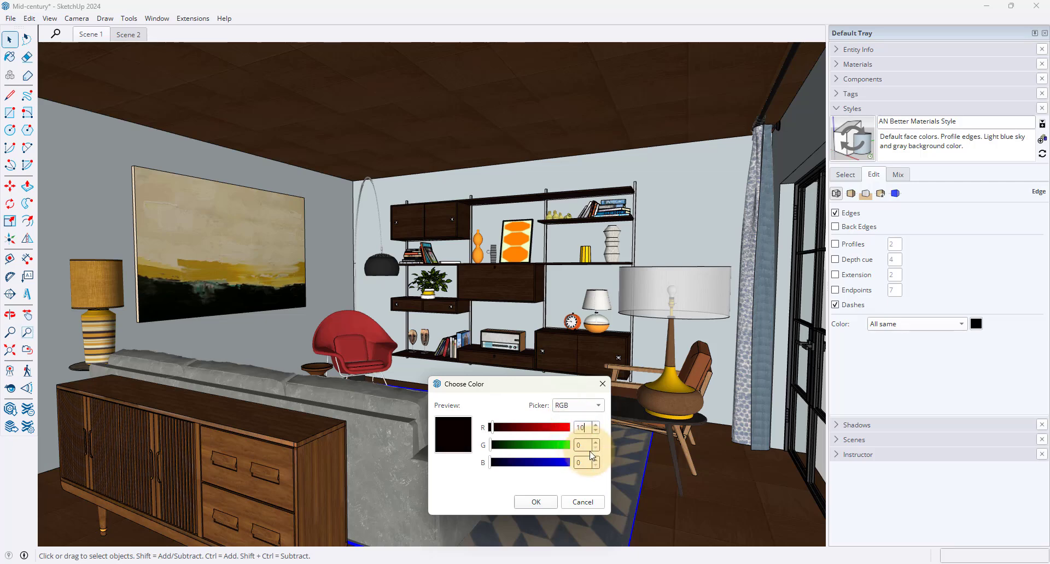
{"action": "left_click_drag", "start_coordinate": [586, 446], "coordinate": [568, 465]}
{"action": "type", "text": "1010"}
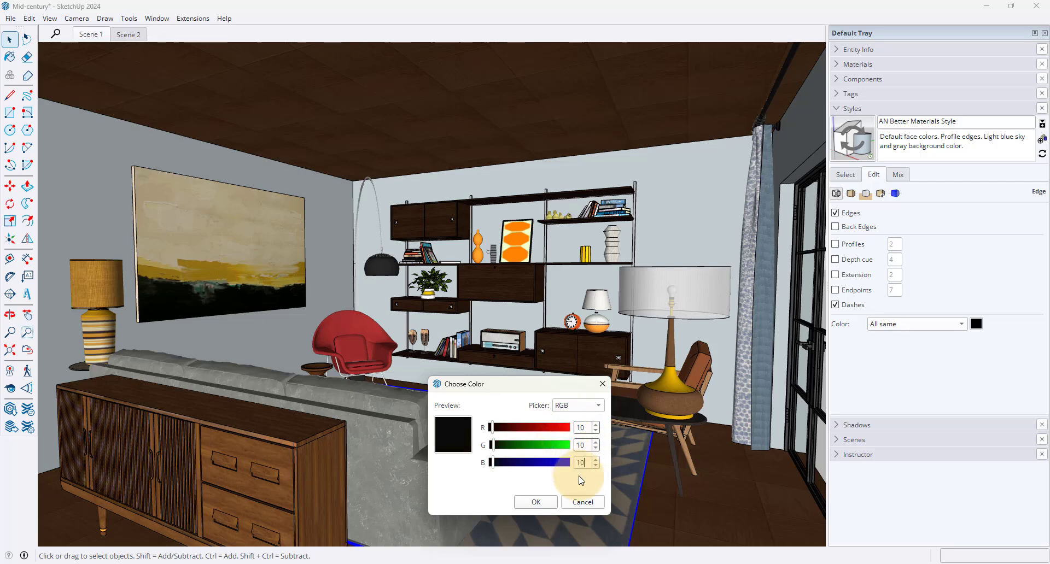
{"action": "left_click", "coordinate": [536, 502]}
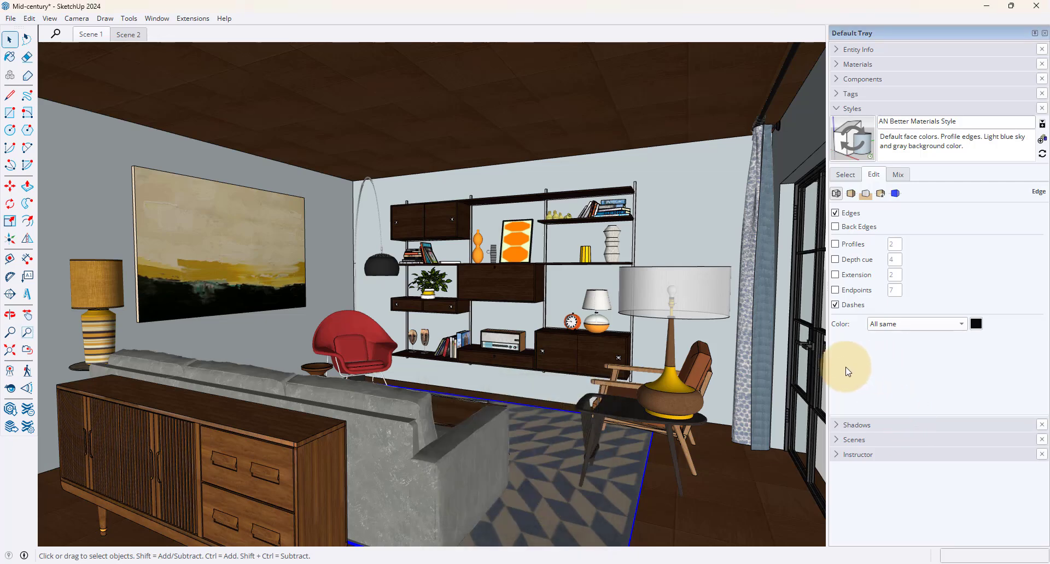
Enable ambient occlusion in the face settings, raise its distance to slightly below mid-range and lower its intensity to near minimum
{"action": "left_click", "coordinate": [851, 194]}
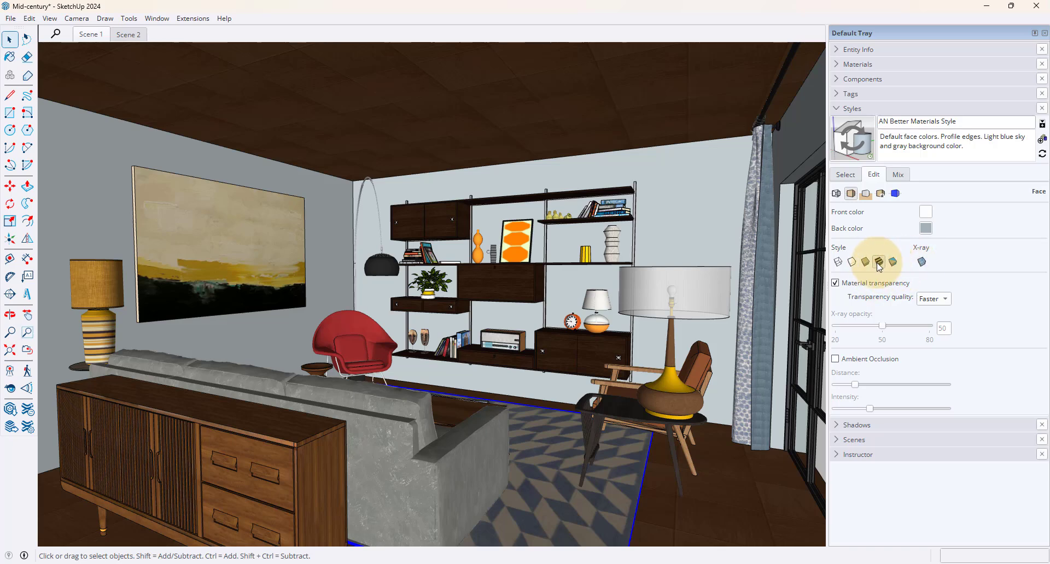
{"action": "left_click", "coordinate": [835, 359]}
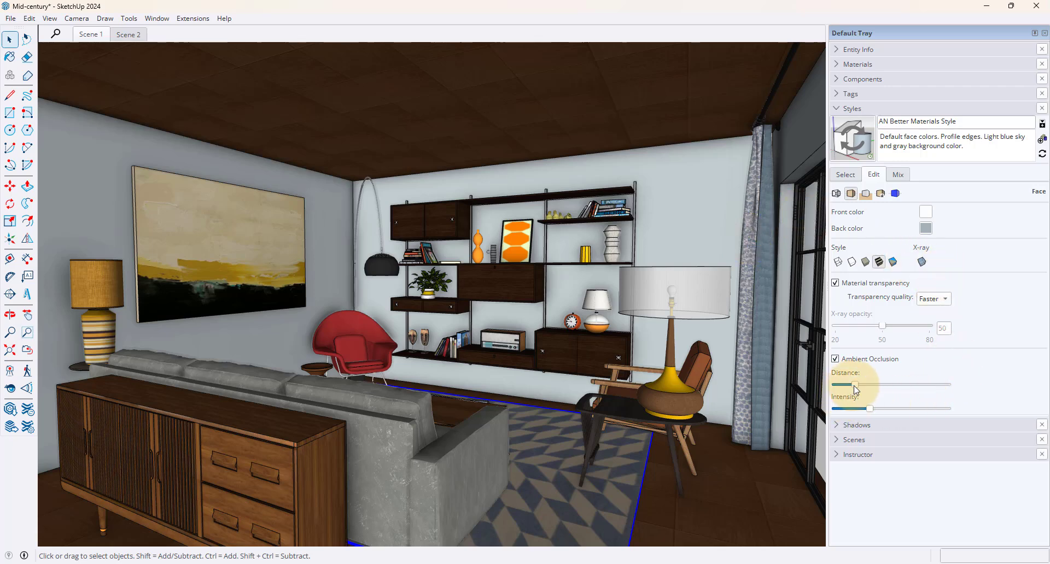
{"action": "left_click_drag", "start_coordinate": [854, 386], "coordinate": [880, 387]}
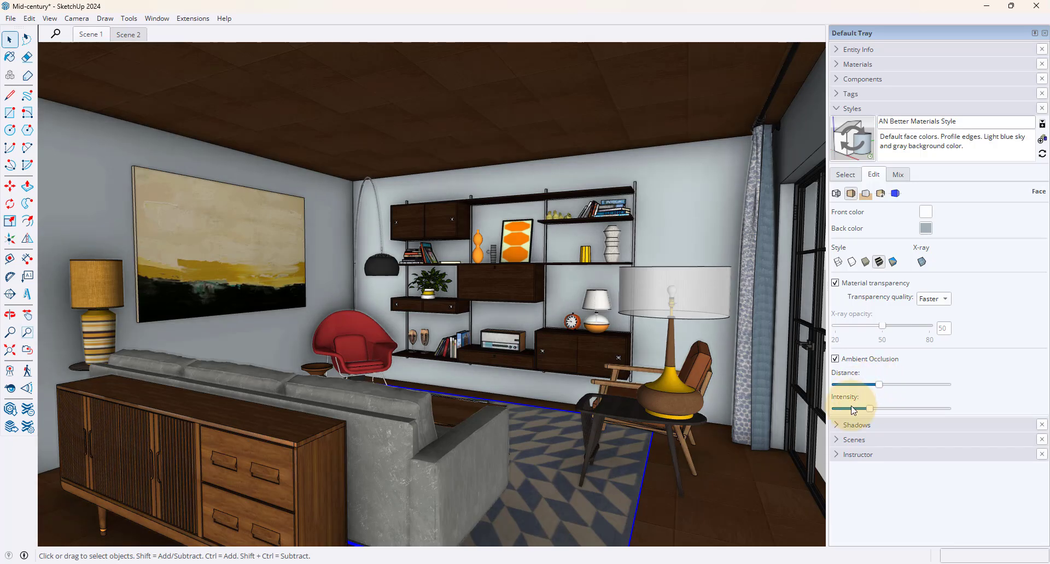
{"action": "left_click_drag", "start_coordinate": [869, 408], "coordinate": [840, 413]}
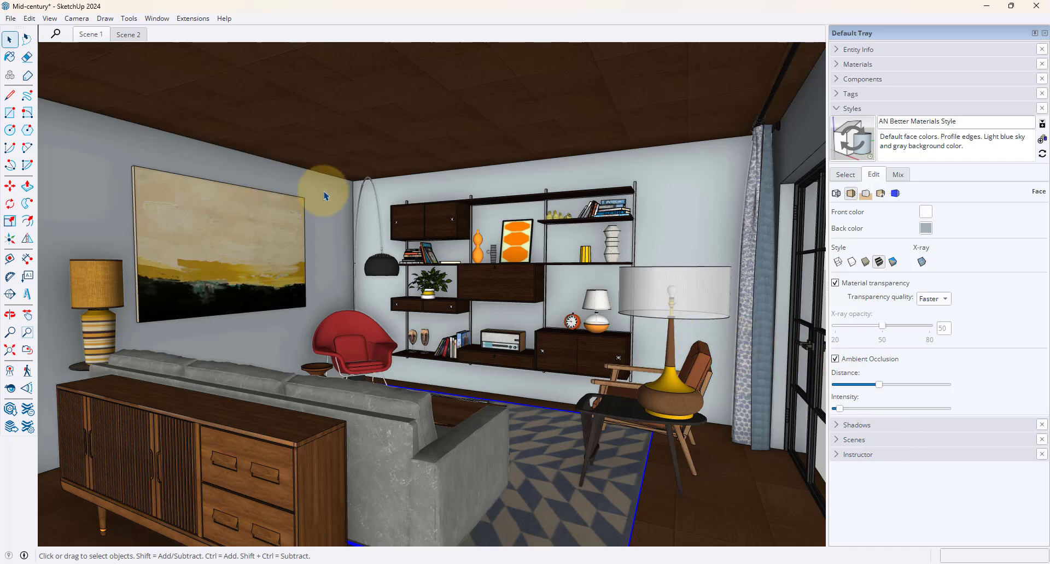
Enable using the sun for shading in the shadow settings, and update Scene 1 with the current look
{"action": "left_click", "coordinate": [856, 425]}
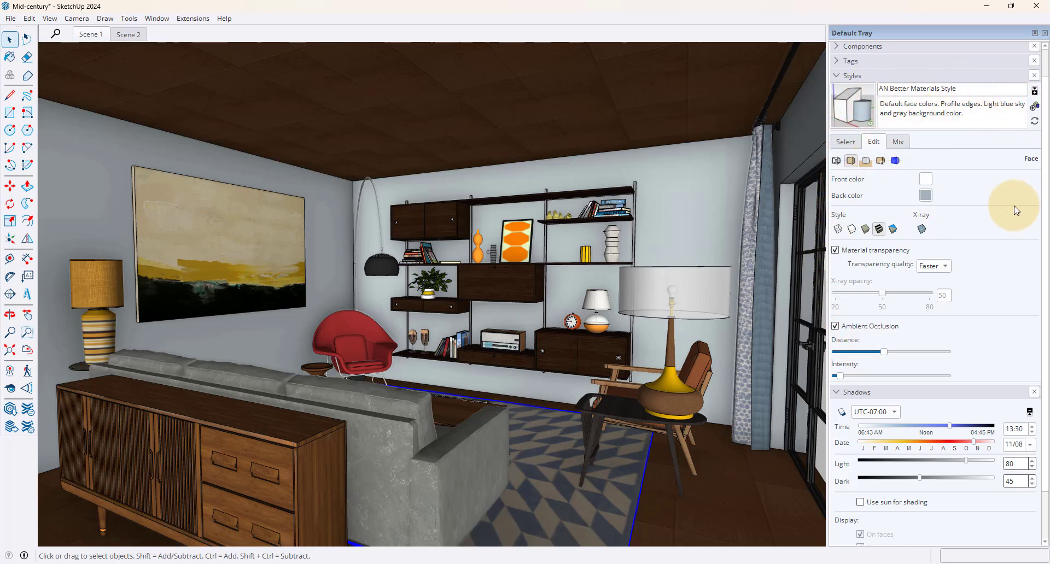
{"action": "left_click", "coordinate": [860, 502]}
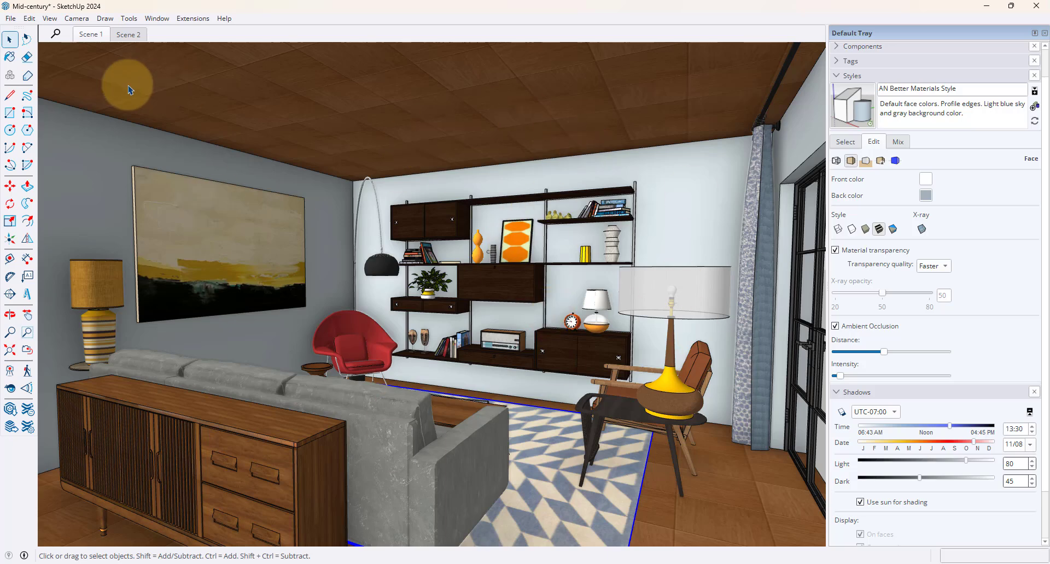
{"action": "right_click", "coordinate": [91, 36]}
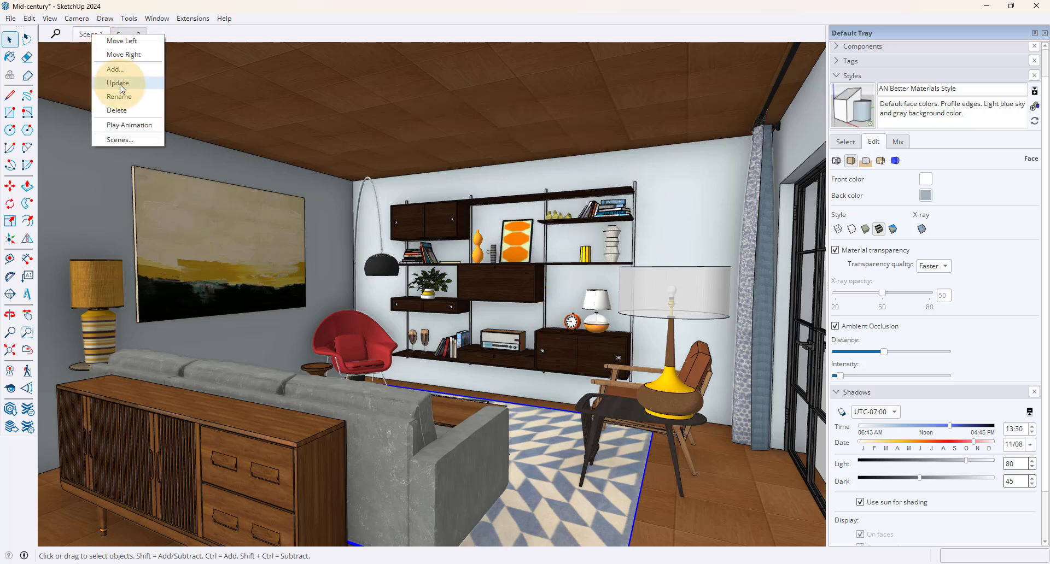
{"action": "left_click", "coordinate": [121, 84]}
Compare the look of Scene 2 with the updated Scene 1, ending on Scene 2
{"action": "left_click", "coordinate": [125, 35]}
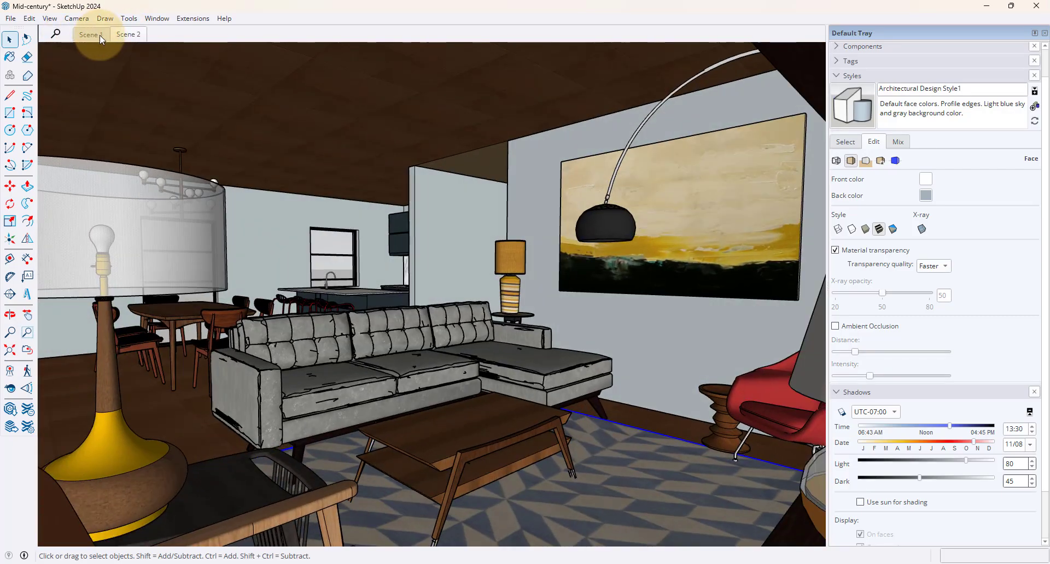
{"action": "left_click", "coordinate": [100, 35]}
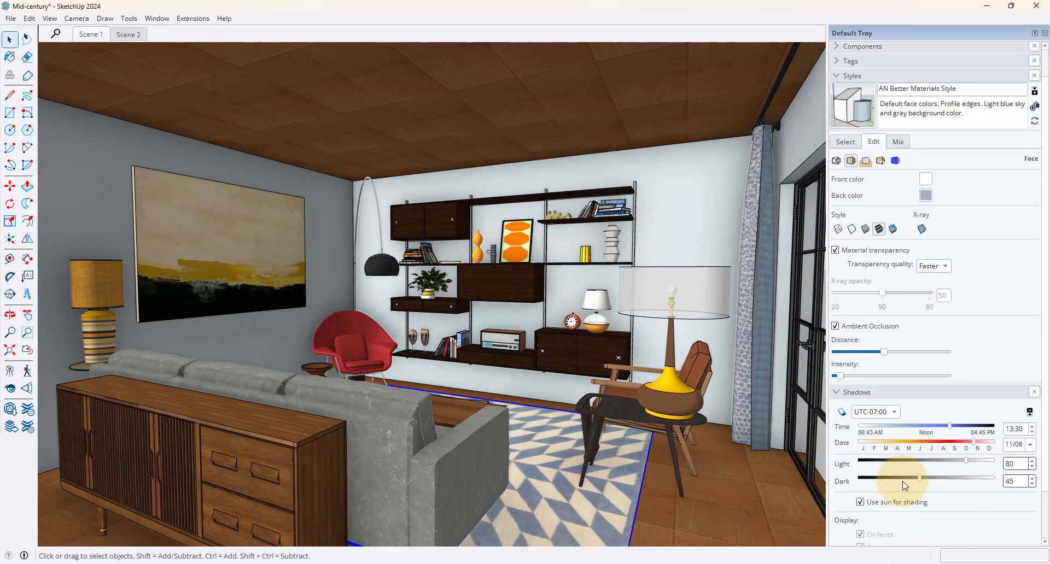
{"action": "left_click", "coordinate": [127, 34]}
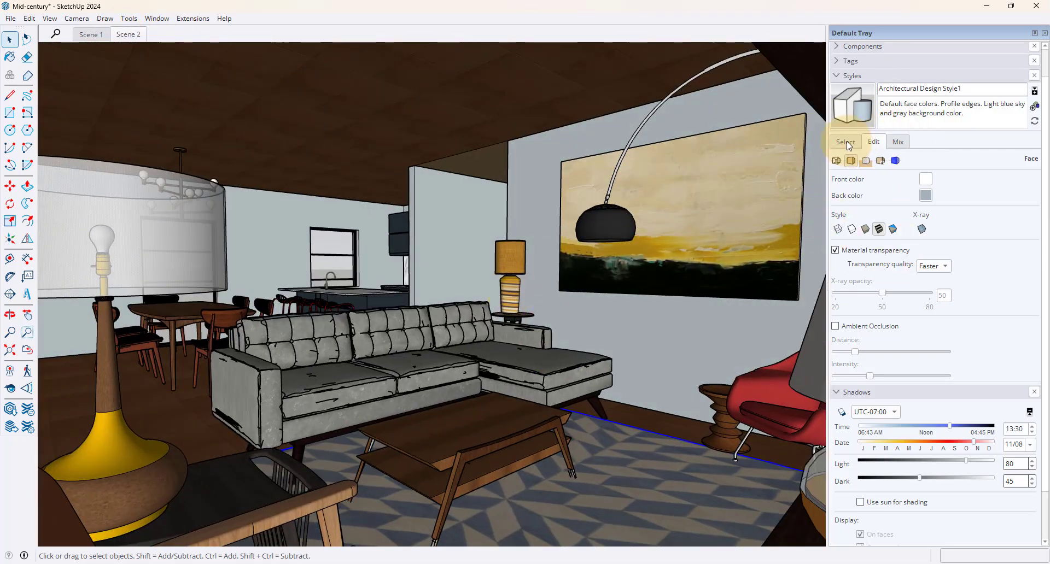
Apply the AN Better Materials Style to Scene 2, enable using the sun for shading, and update the scene
{"action": "left_click", "coordinate": [845, 142]}
{"action": "left_click", "coordinate": [848, 182]}
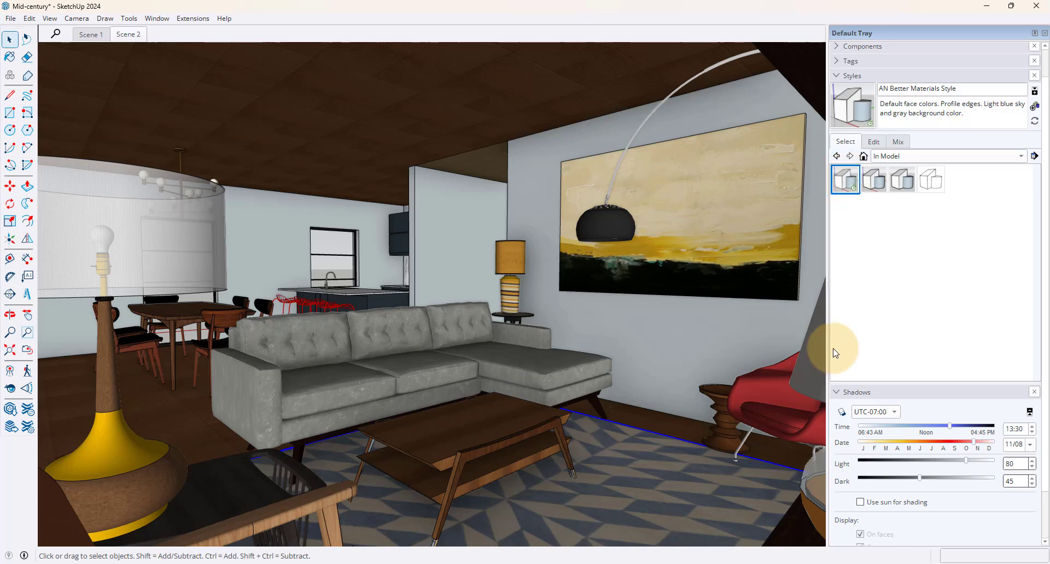
{"action": "left_click", "coordinate": [860, 502]}
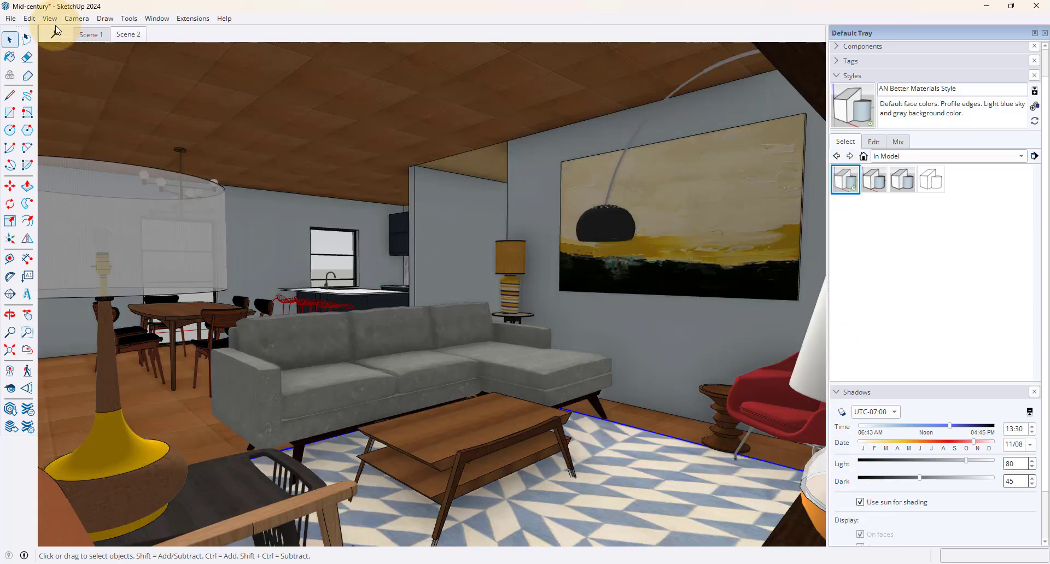
{"action": "right_click", "coordinate": [138, 34]}
{"action": "left_click", "coordinate": [170, 84]}
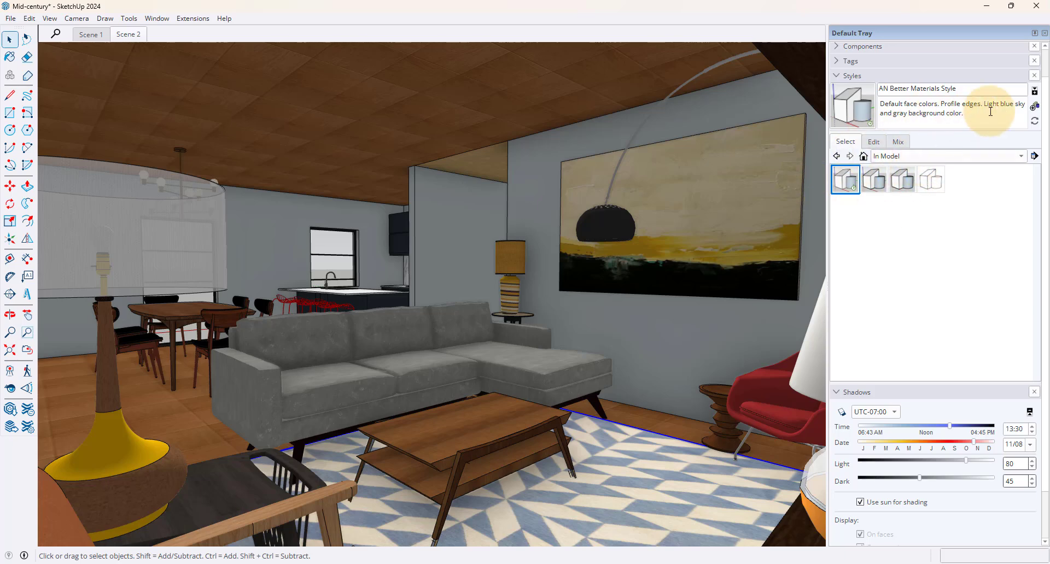
Create a new style from the current one and name it AN White with Black Lines
{"action": "left_click", "coordinate": [1034, 109]}
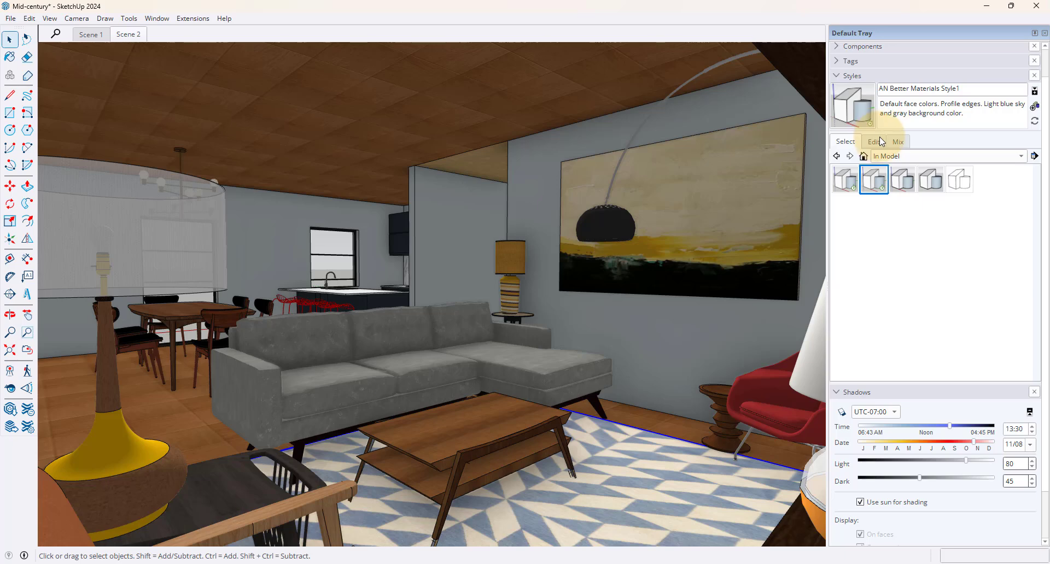
{"action": "left_click_drag", "start_coordinate": [993, 88], "coordinate": [876, 91]}
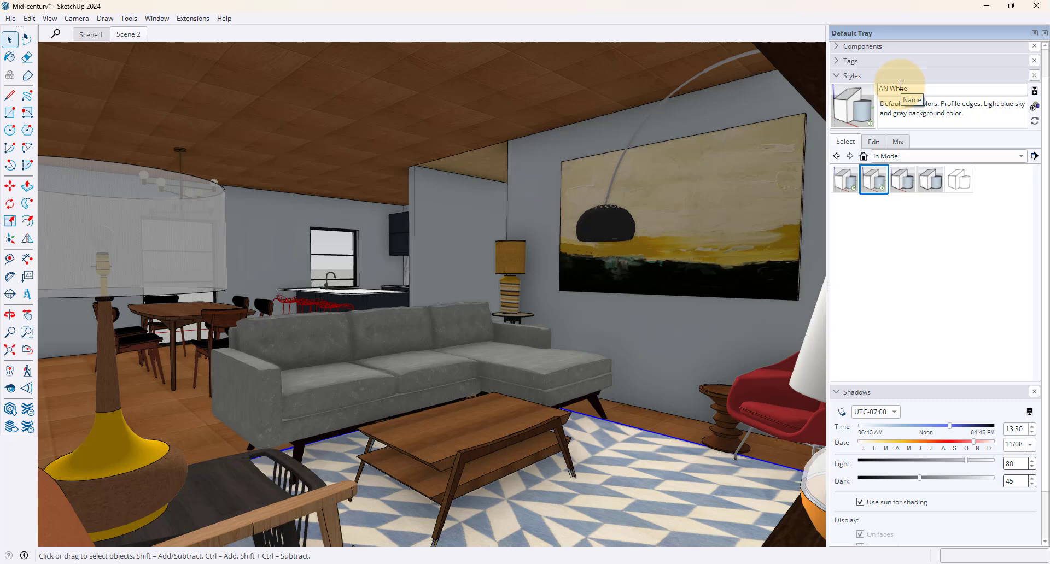
{"action": "type", "text": "AN White with Black Lines"}
Set the new style's faces to Hidden Line display and disable ambient occlusion
{"action": "left_click", "coordinate": [871, 144]}
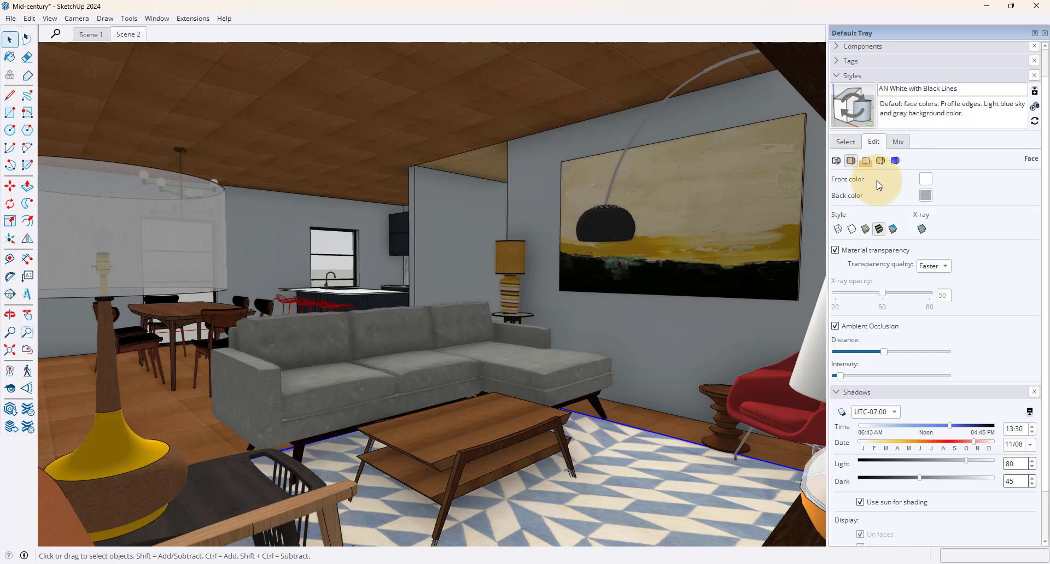
{"action": "left_click", "coordinate": [853, 232]}
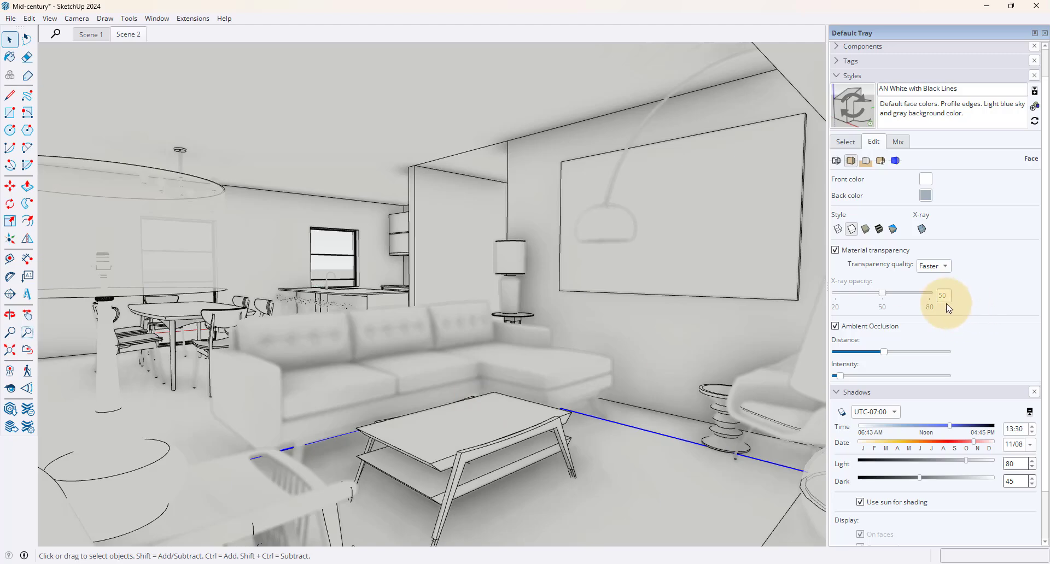
{"action": "left_click", "coordinate": [834, 326]}
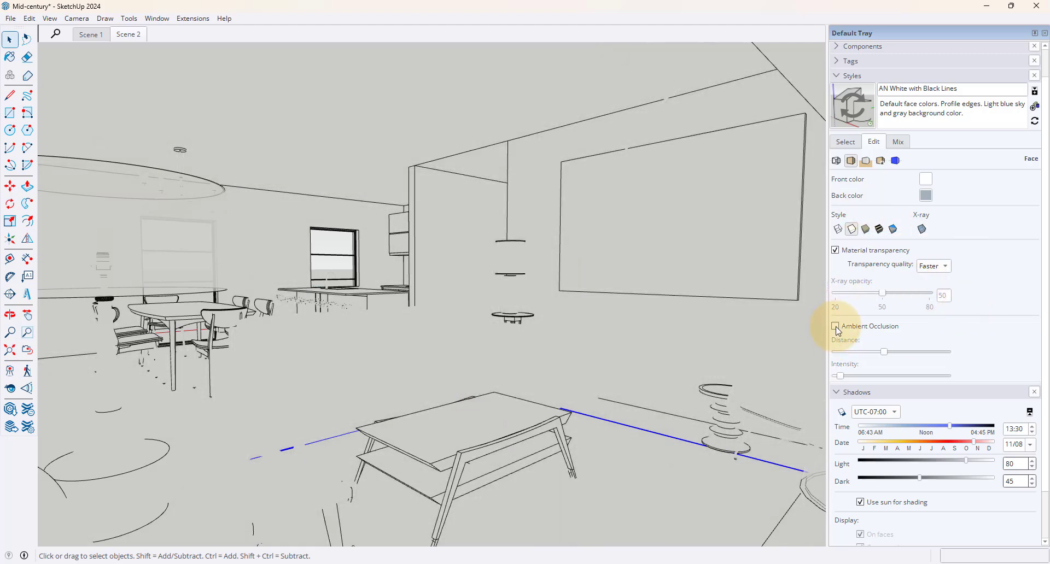
Enable profiles in the style's edge settings with a value of 1
{"action": "left_click", "coordinate": [845, 142]}
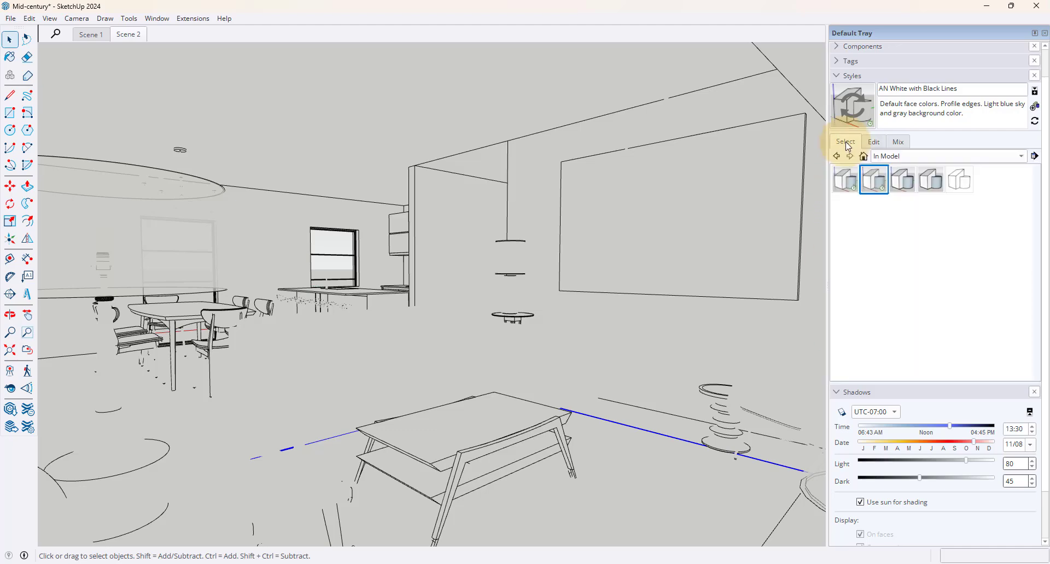
{"action": "left_click", "coordinate": [870, 141]}
{"action": "left_click", "coordinate": [836, 160]}
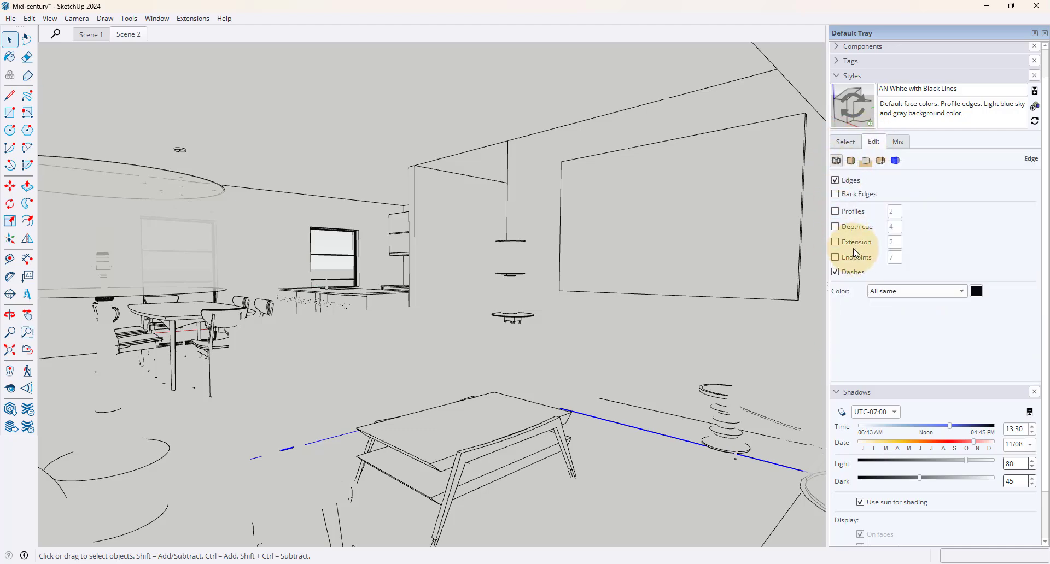
{"action": "left_click", "coordinate": [891, 211]}
{"action": "key", "text": "Return"}
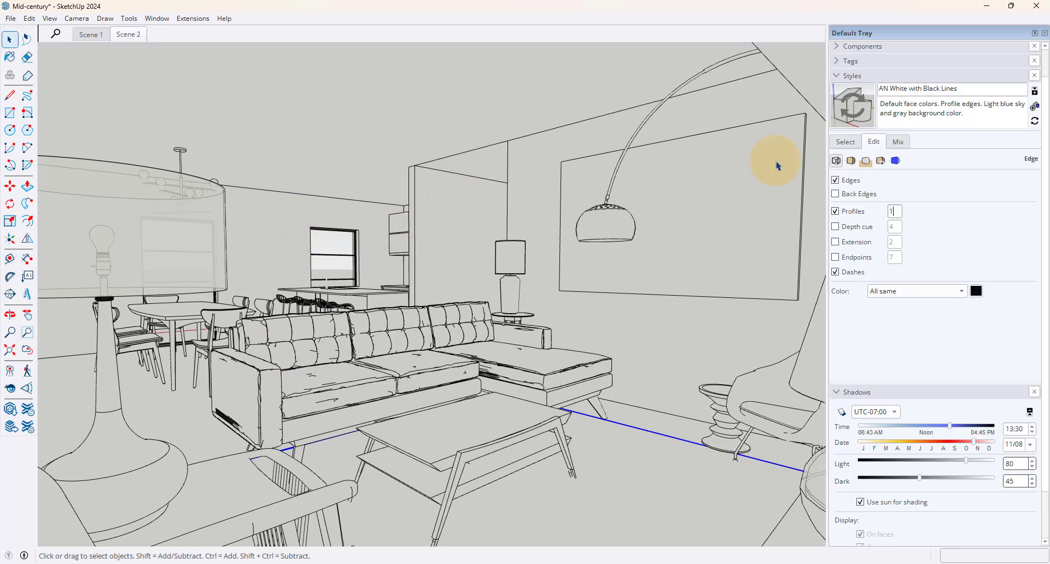
Disable the sky in the style's background settings and set the background color to white, RGB 255, 255, 255
{"action": "left_click", "coordinate": [865, 162]}
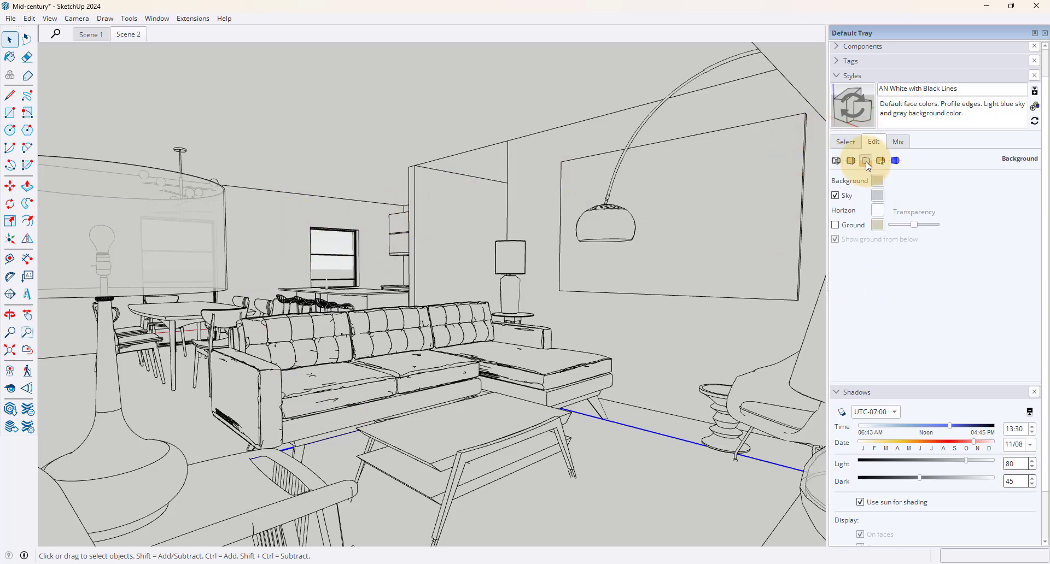
{"action": "left_click", "coordinate": [836, 195]}
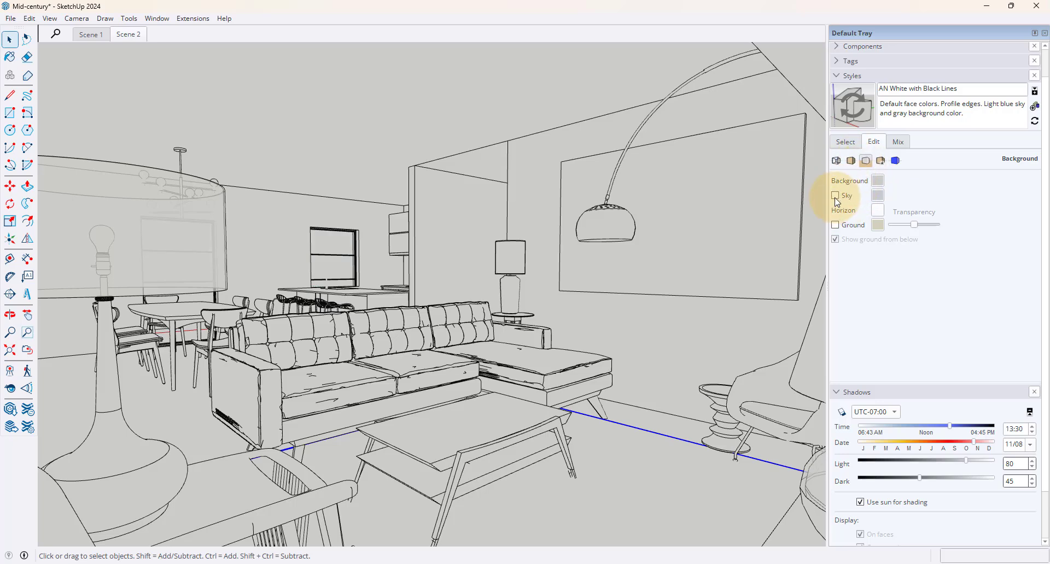
{"action": "left_click", "coordinate": [876, 181]}
{"action": "left_click_drag", "start_coordinate": [554, 428], "coordinate": [583, 466]}
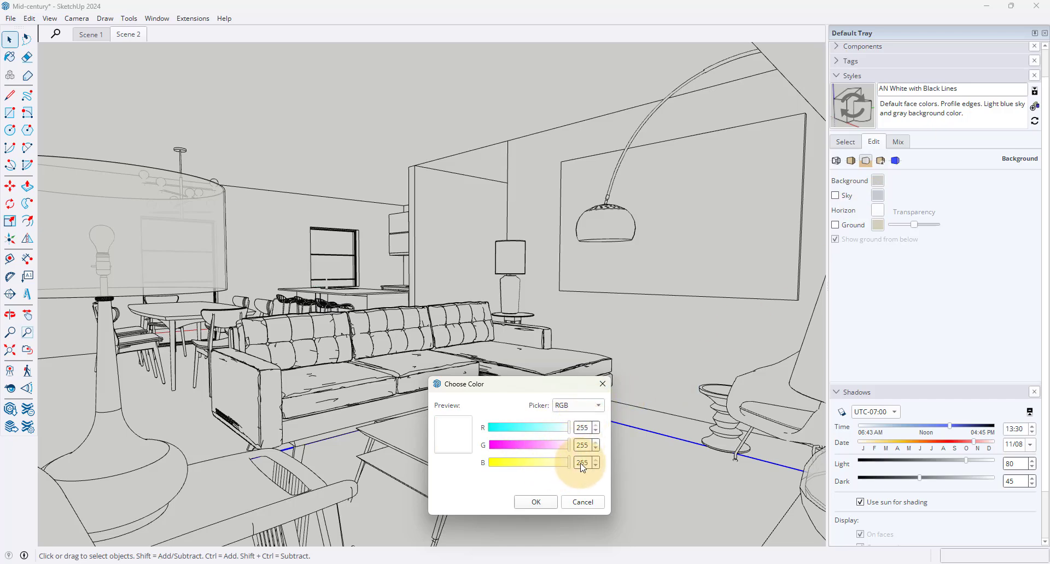
{"action": "left_click", "coordinate": [536, 502]}
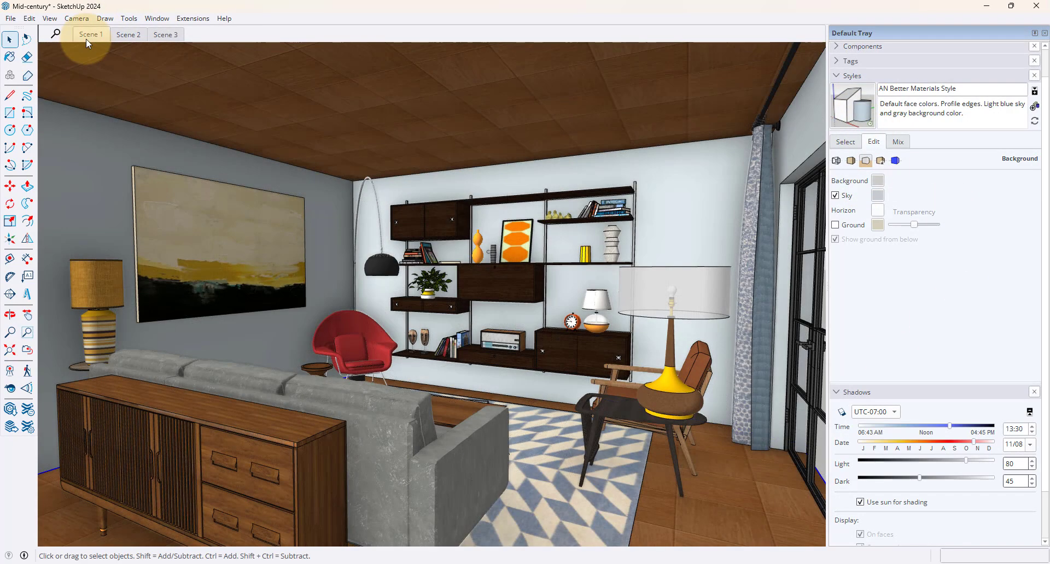
Add a new scene after Scene 1 with the same view and apply the AN White with Black Lines style
{"action": "right_click", "coordinate": [86, 38]}
{"action": "left_click", "coordinate": [114, 78]}
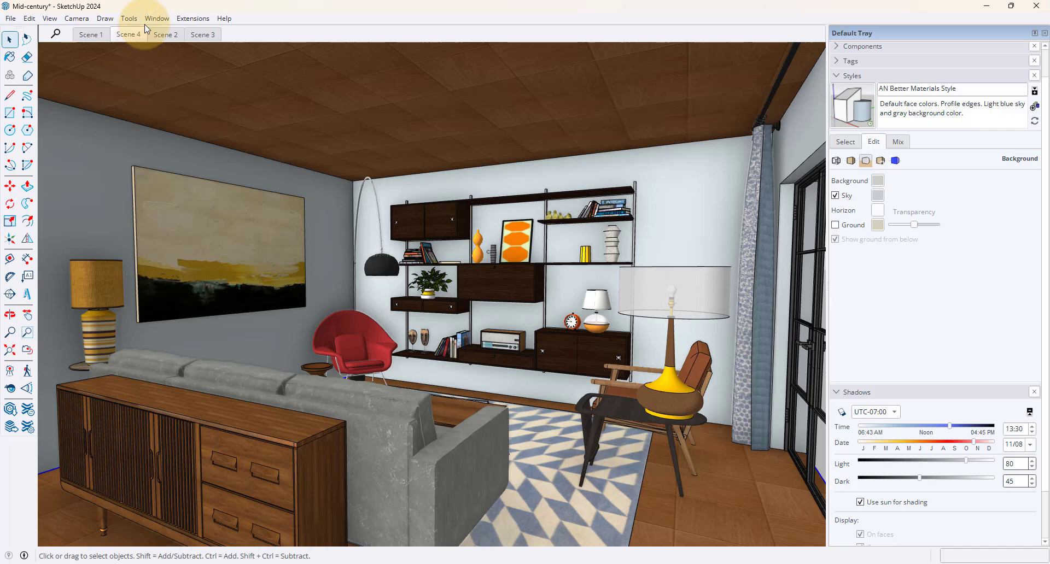
{"action": "left_click", "coordinate": [844, 142]}
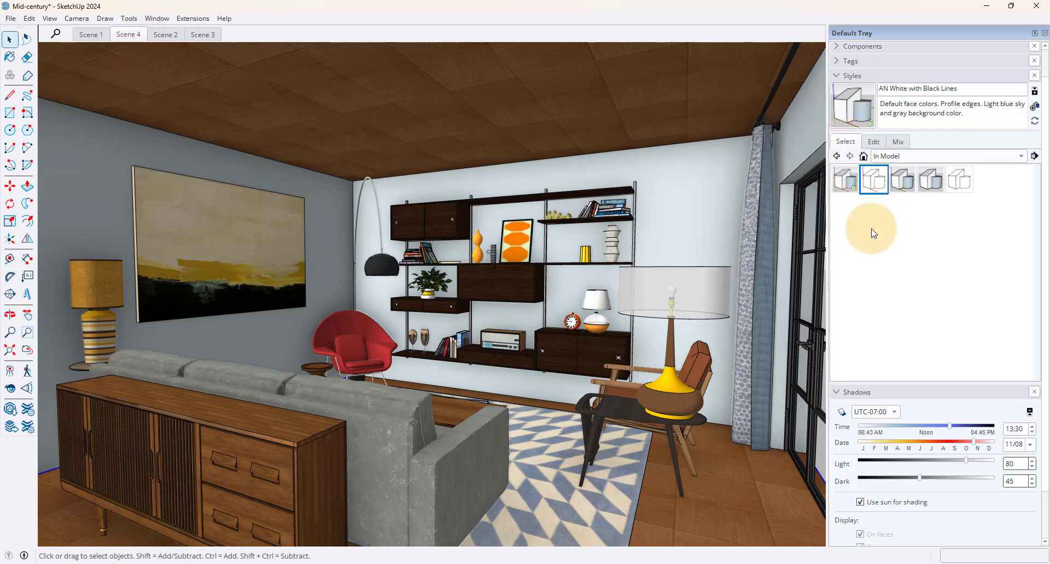